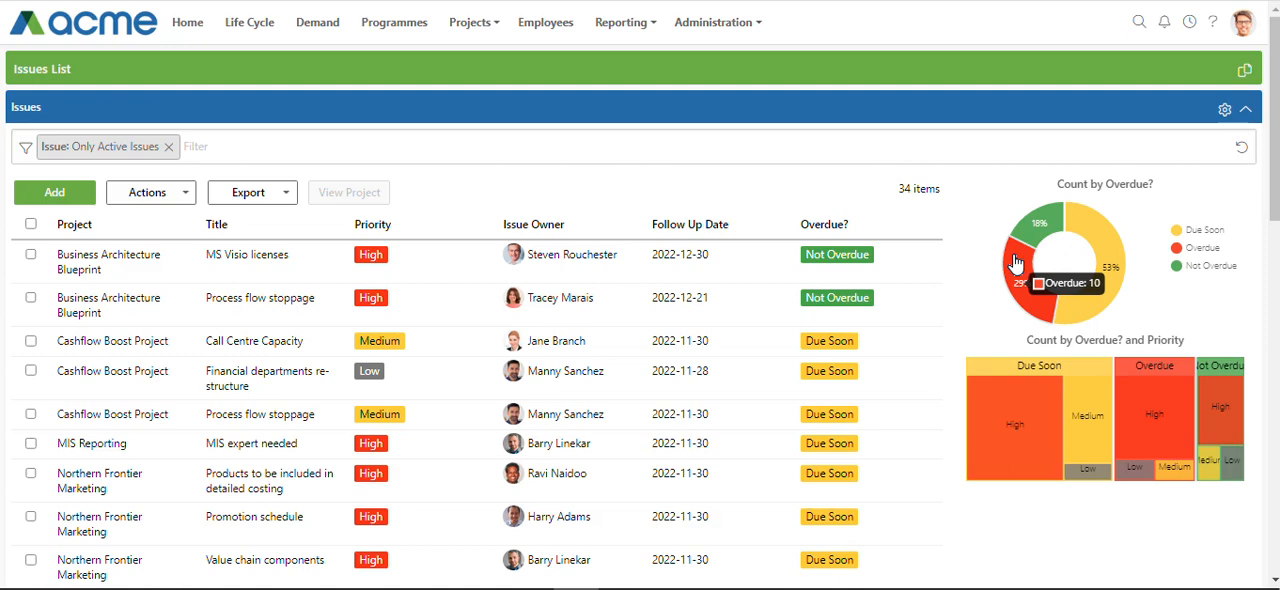
Filter the issues to Overdue from the Count by Overdue? chart, remove that filter, and toggle the chart's Overdue series off and on
click(1015, 262)
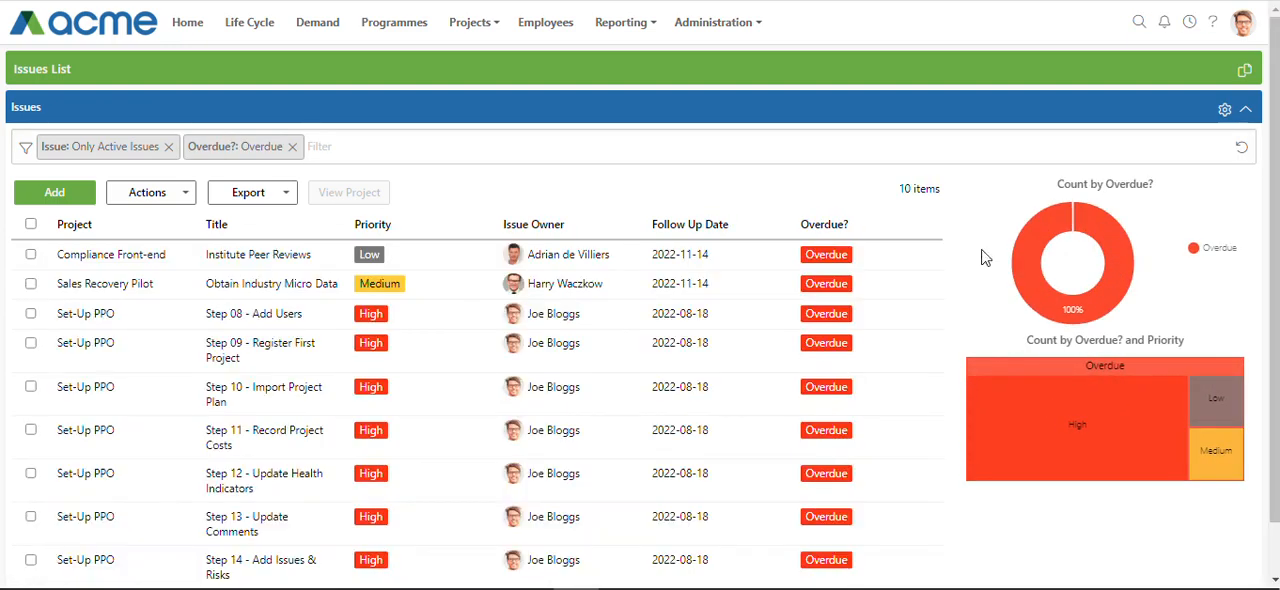
click(294, 147)
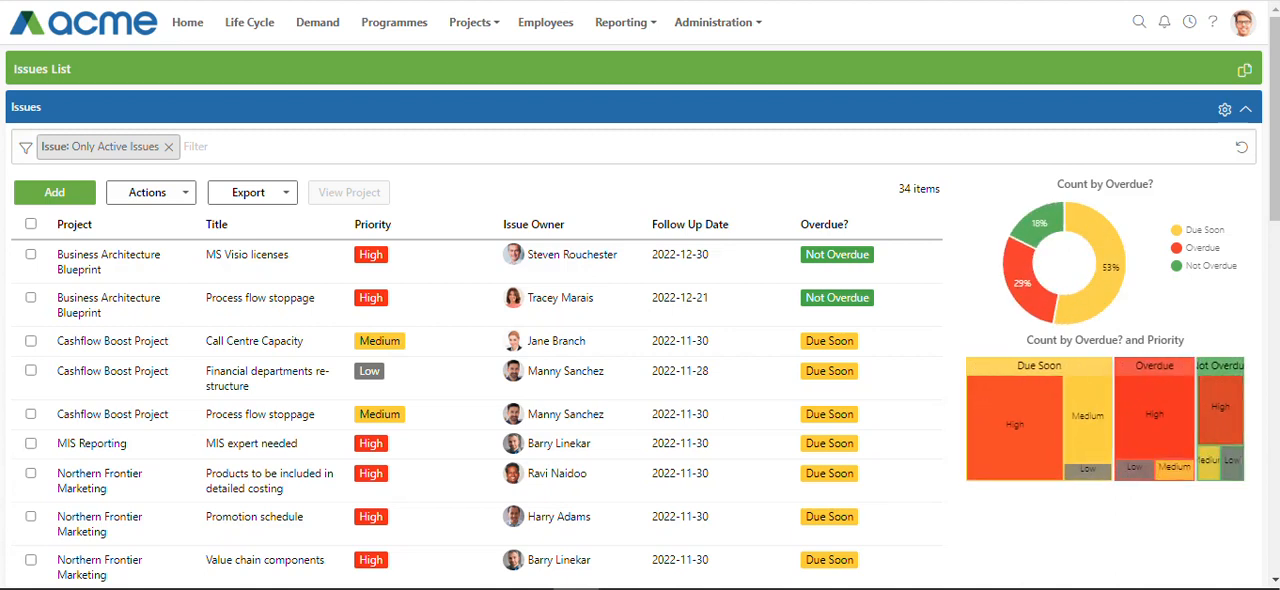
click(1199, 257)
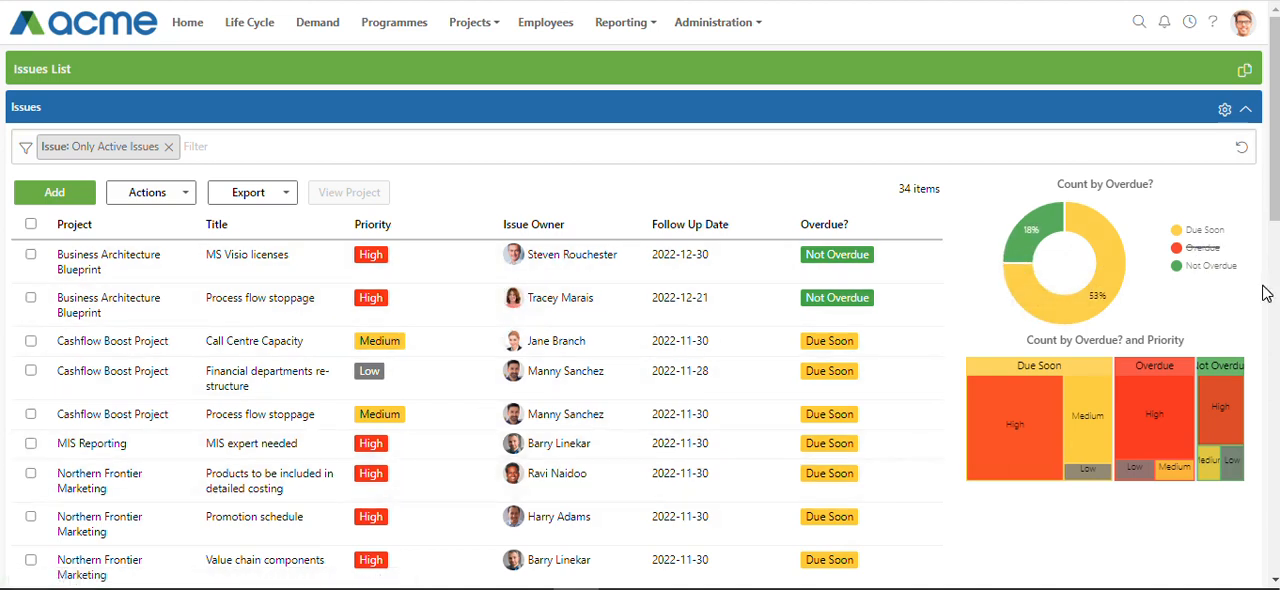
click(1203, 249)
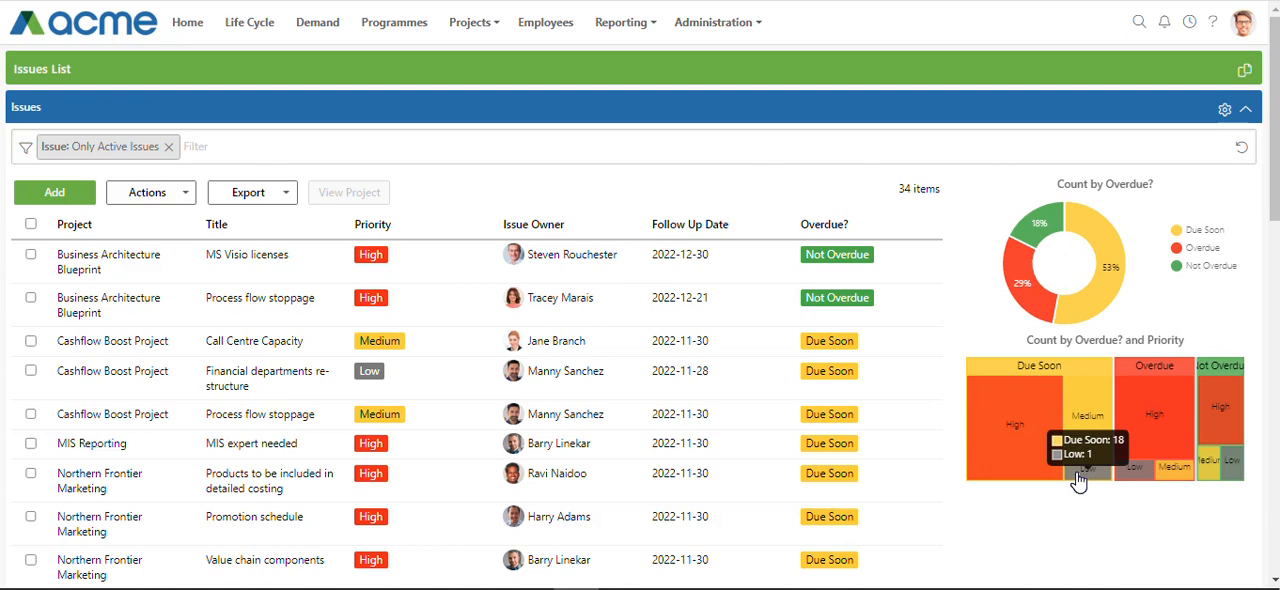
Filter the issues to Due Soon with High priority from the Overdue? and Priority chart, and remove both filters again
click(996, 433)
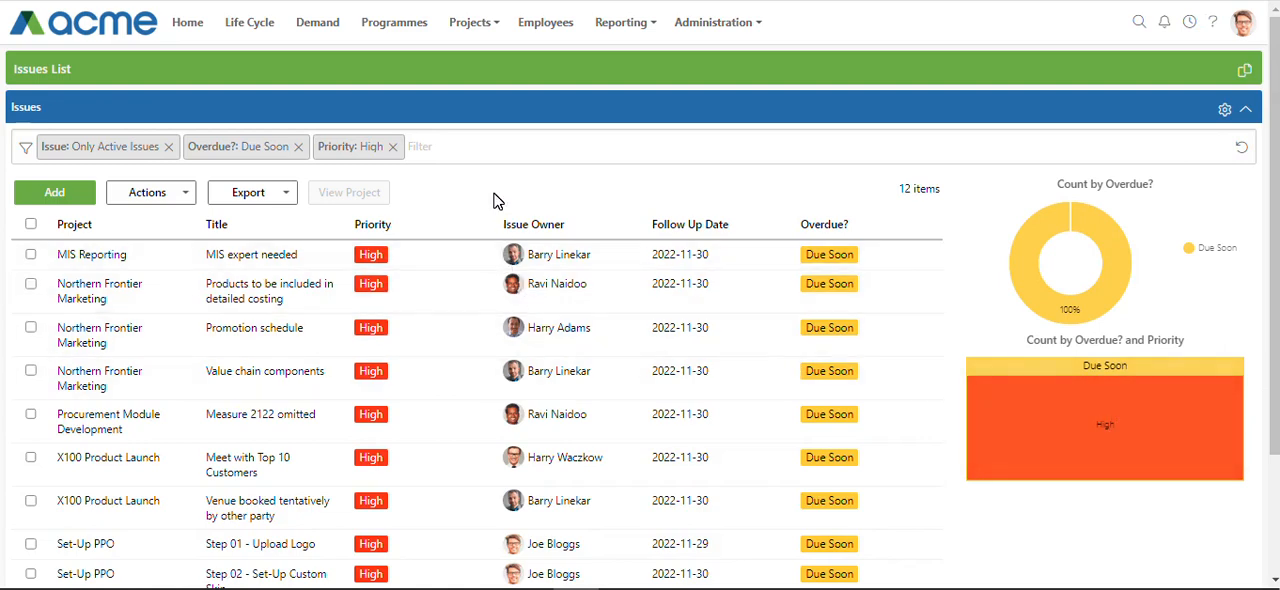
click(393, 147)
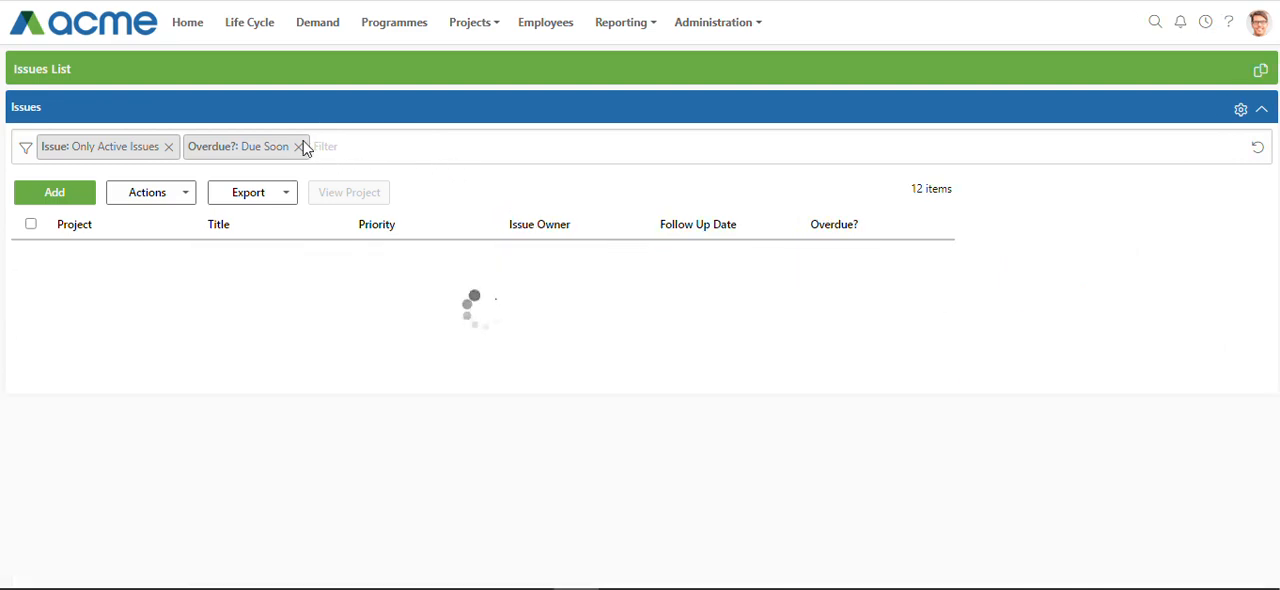
click(298, 147)
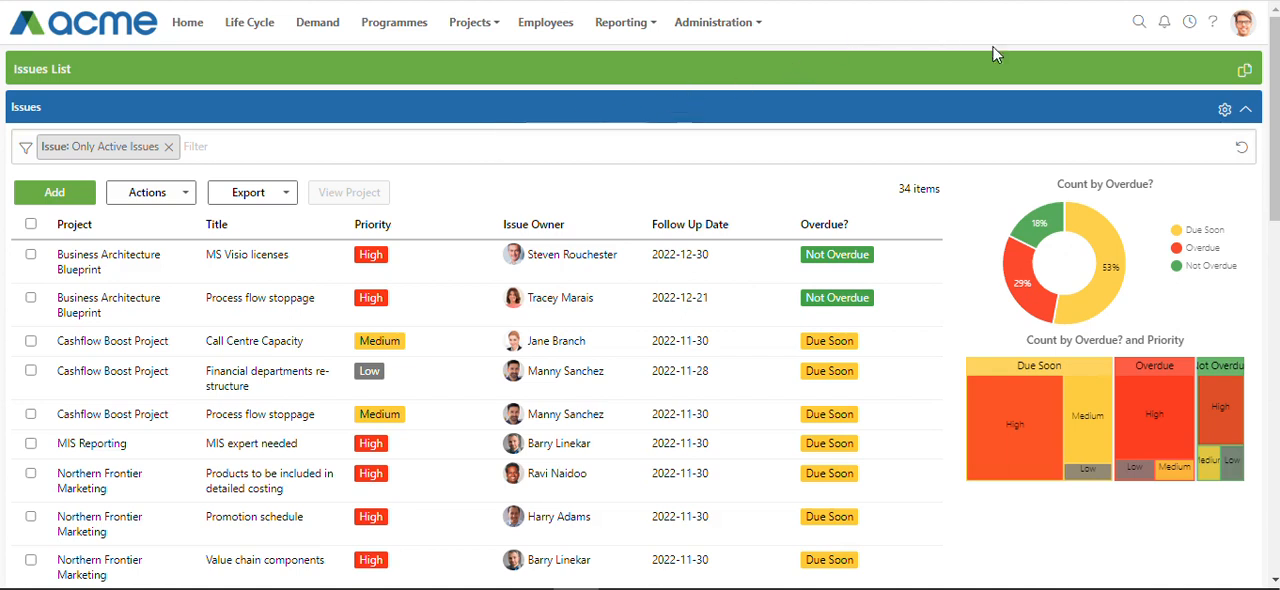
Replace the Count by Overdue? and Priority chart with a donut chart showing the Count by Priority, and save the Issues list settings
click(1223, 112)
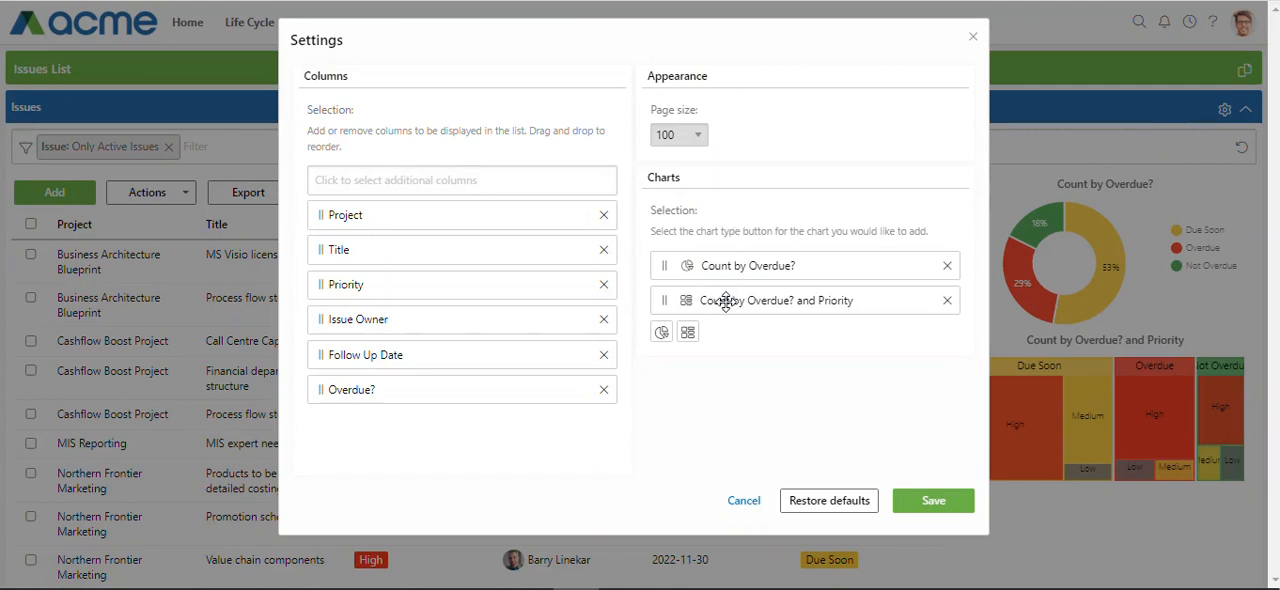
click(947, 302)
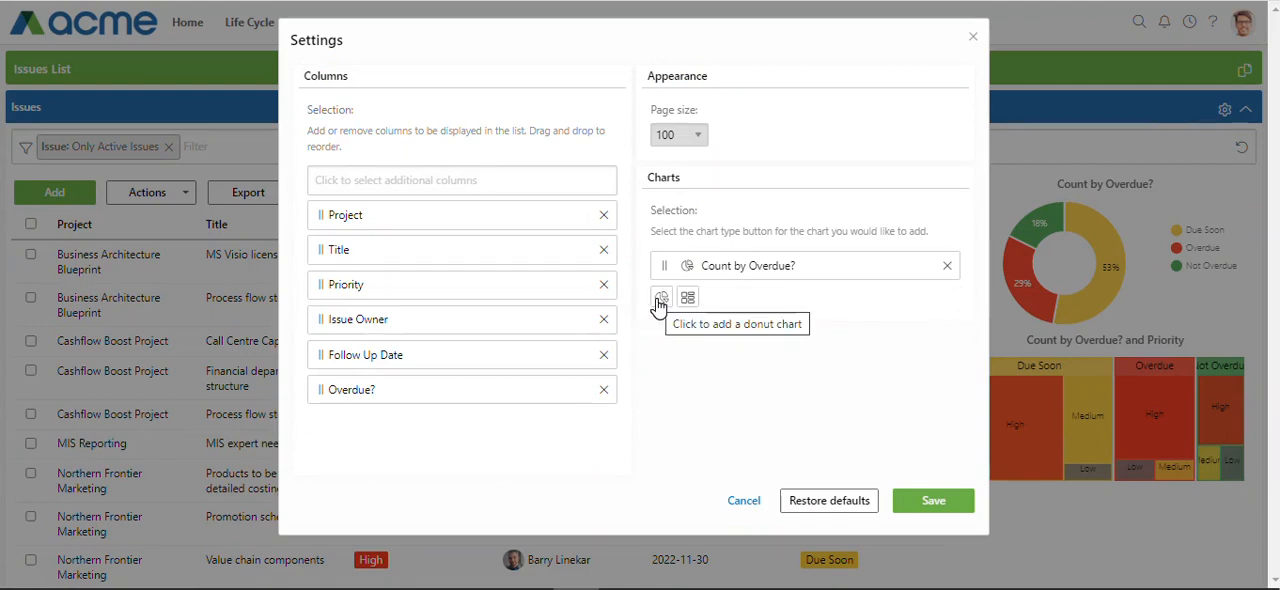
click(660, 299)
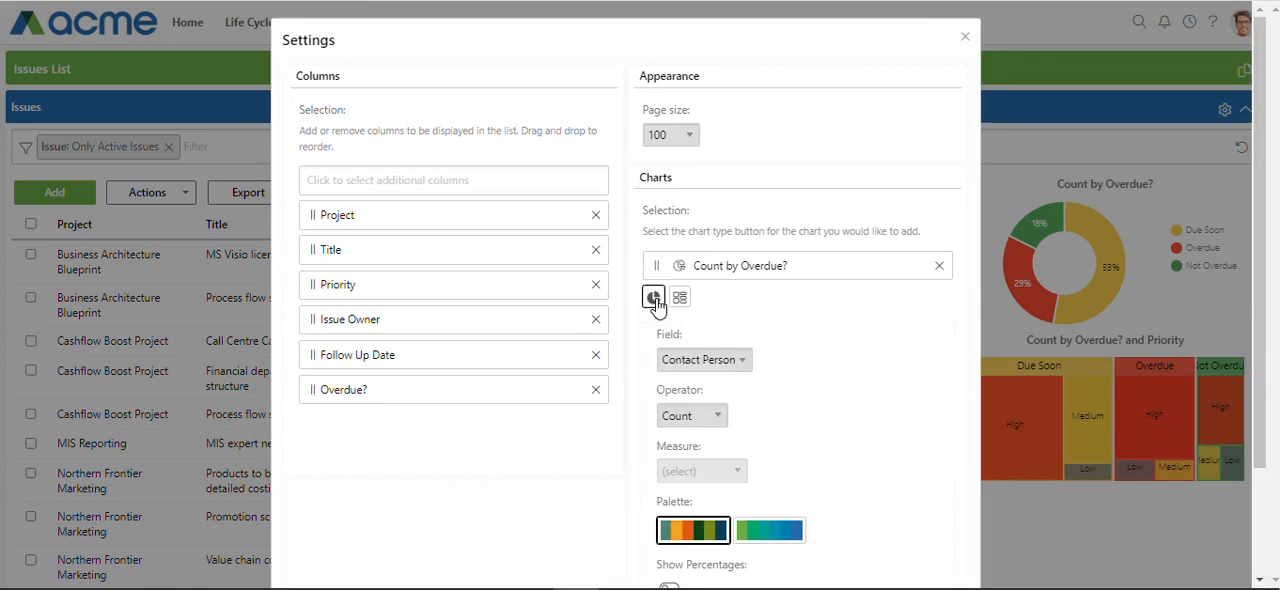
click(741, 362)
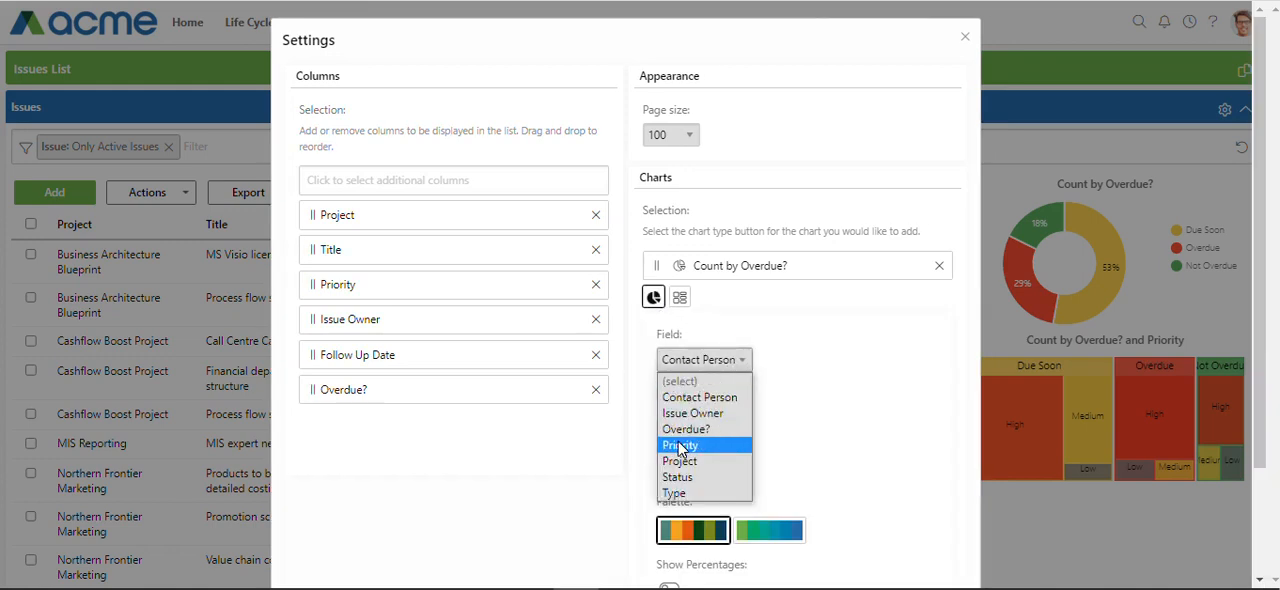
click(740, 443)
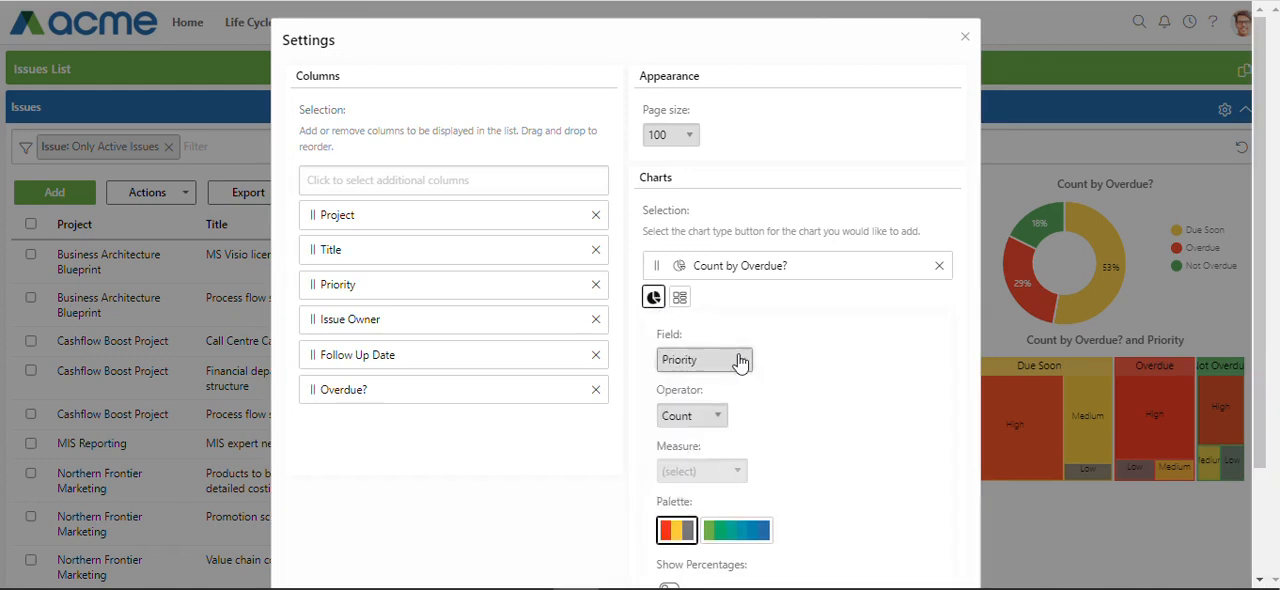
click(703, 420)
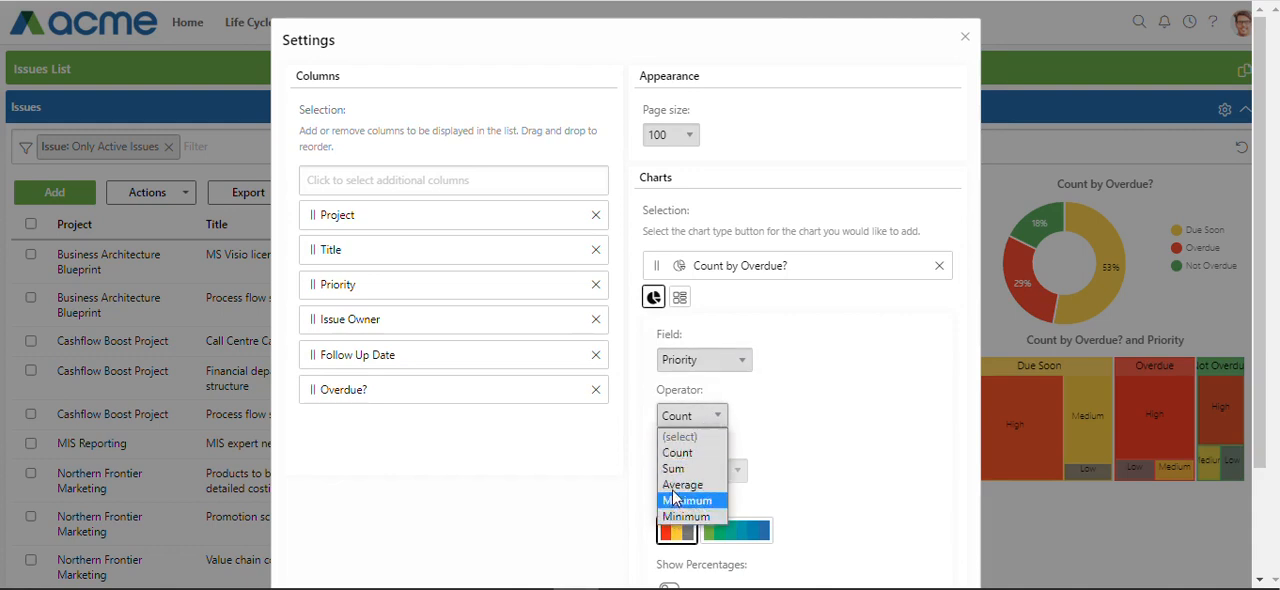
click(677, 453)
scroll(808, 409, down, 2)
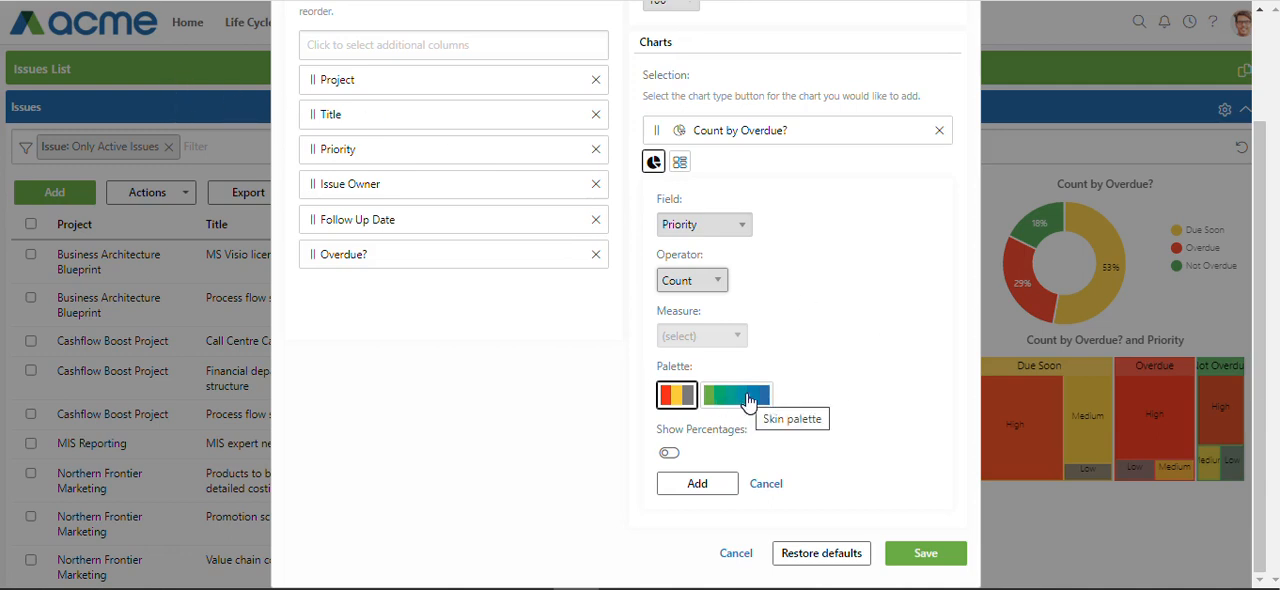
click(700, 483)
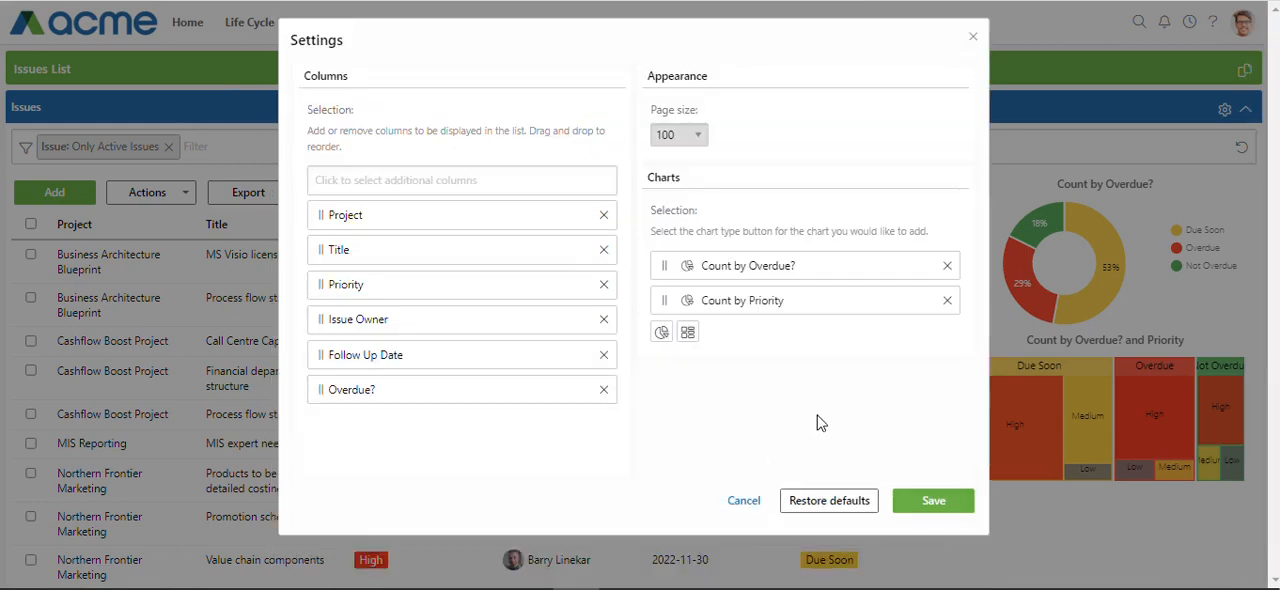
click(936, 502)
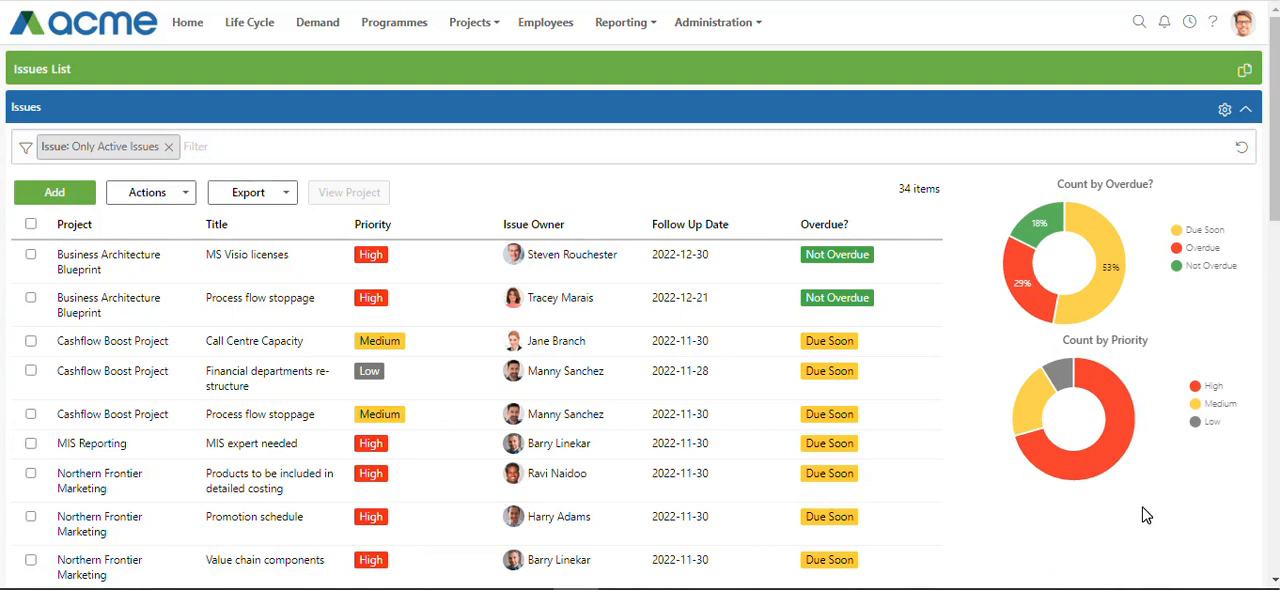
Restore the Issues list settings, including its charts, to their defaults
mouse_move(1027, 410)
mouse_move(1098, 455)
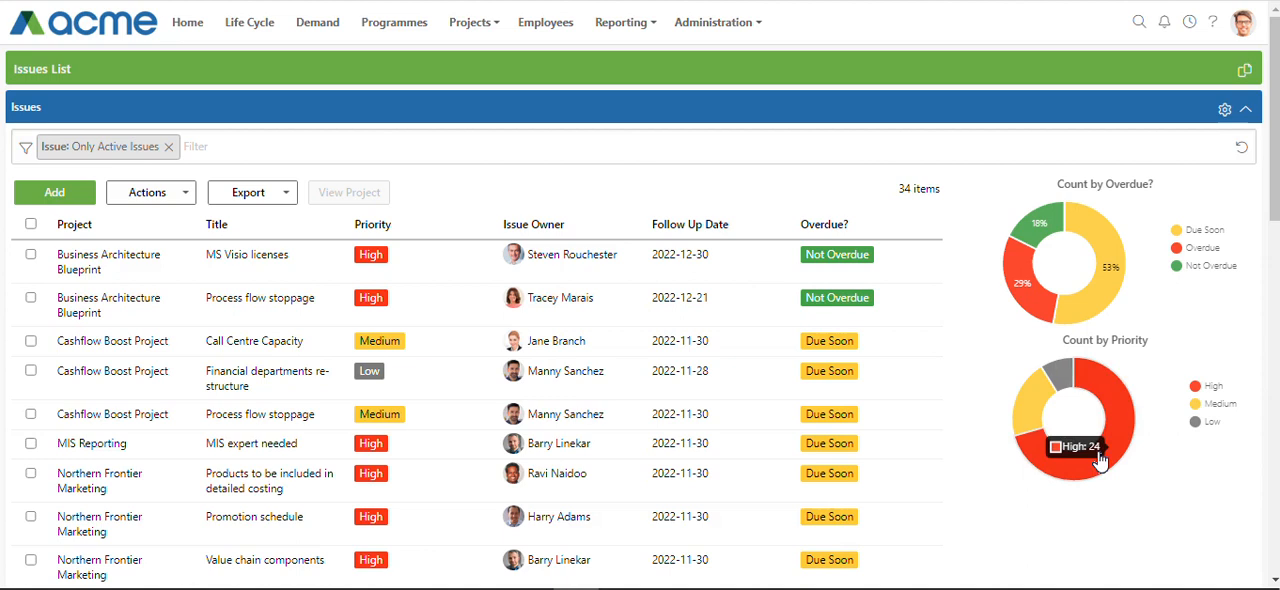
click(1224, 110)
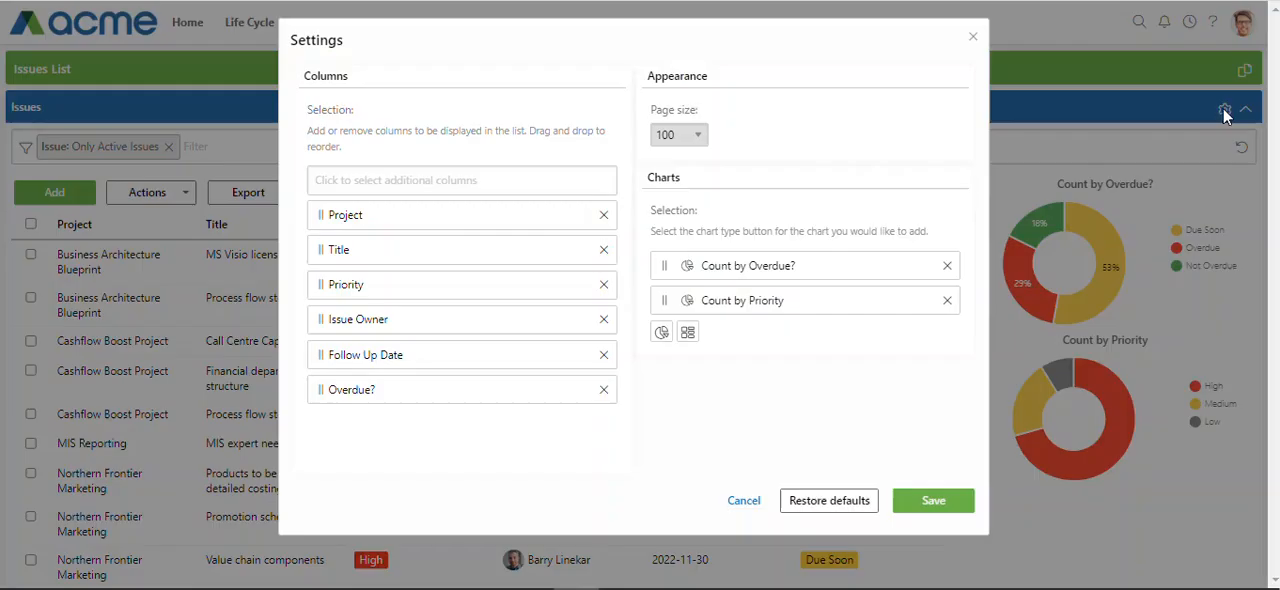
click(816, 511)
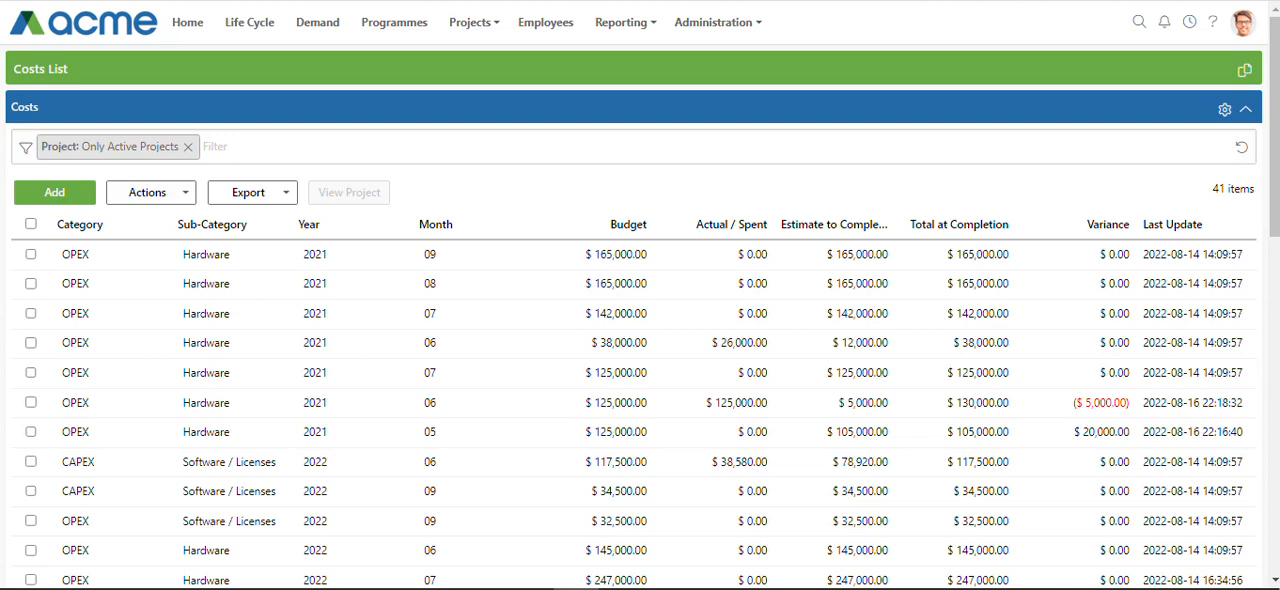
Add a donut chart to the Costs list settings showing the Sum of Budget by Category
click(1225, 110)
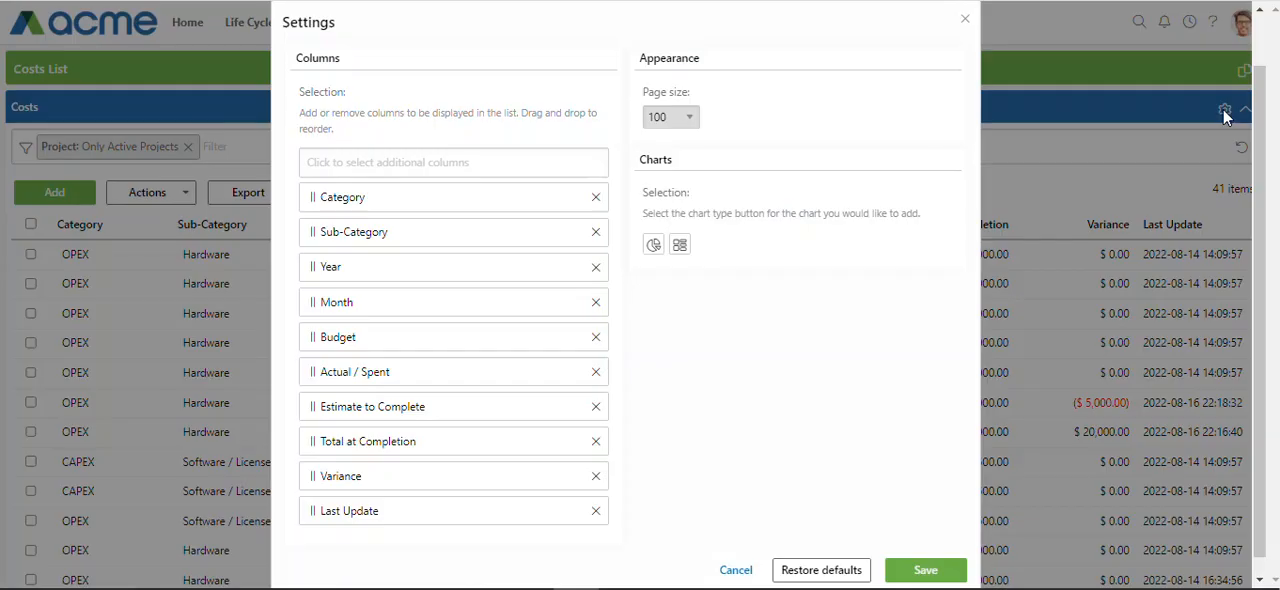
click(651, 247)
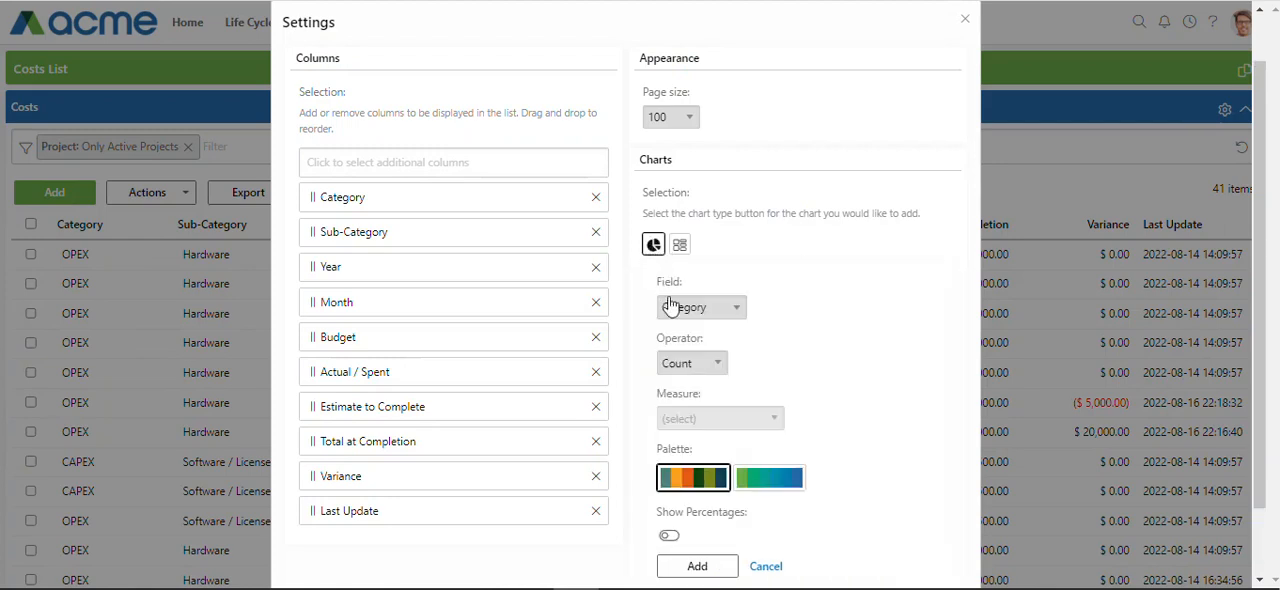
click(736, 314)
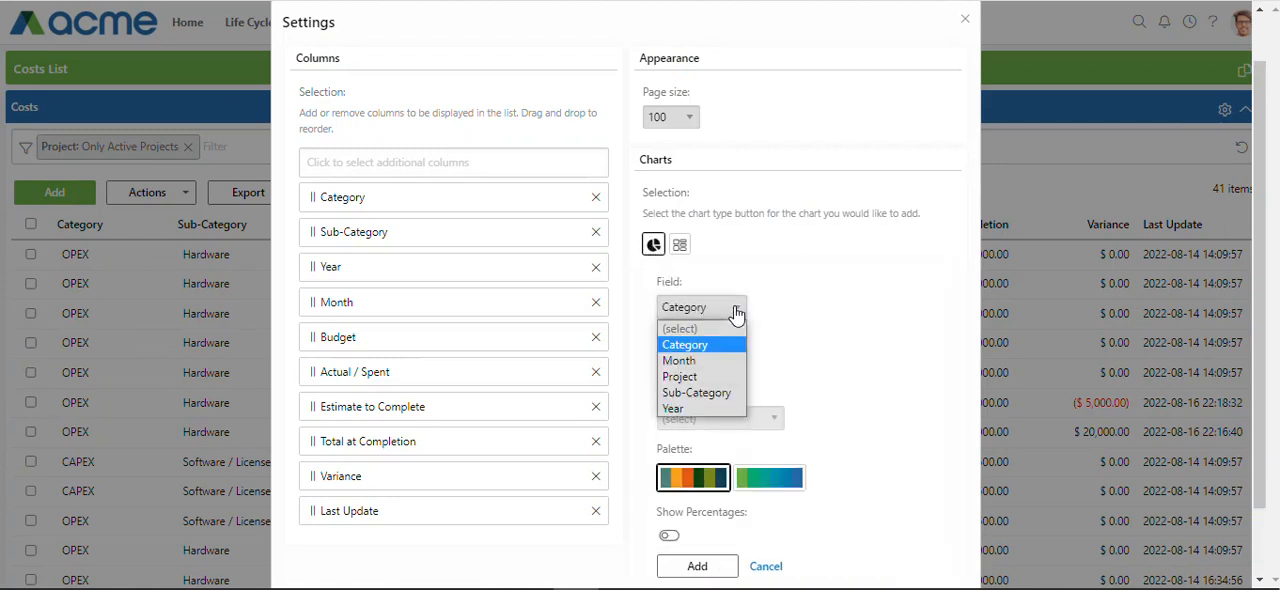
click(736, 314)
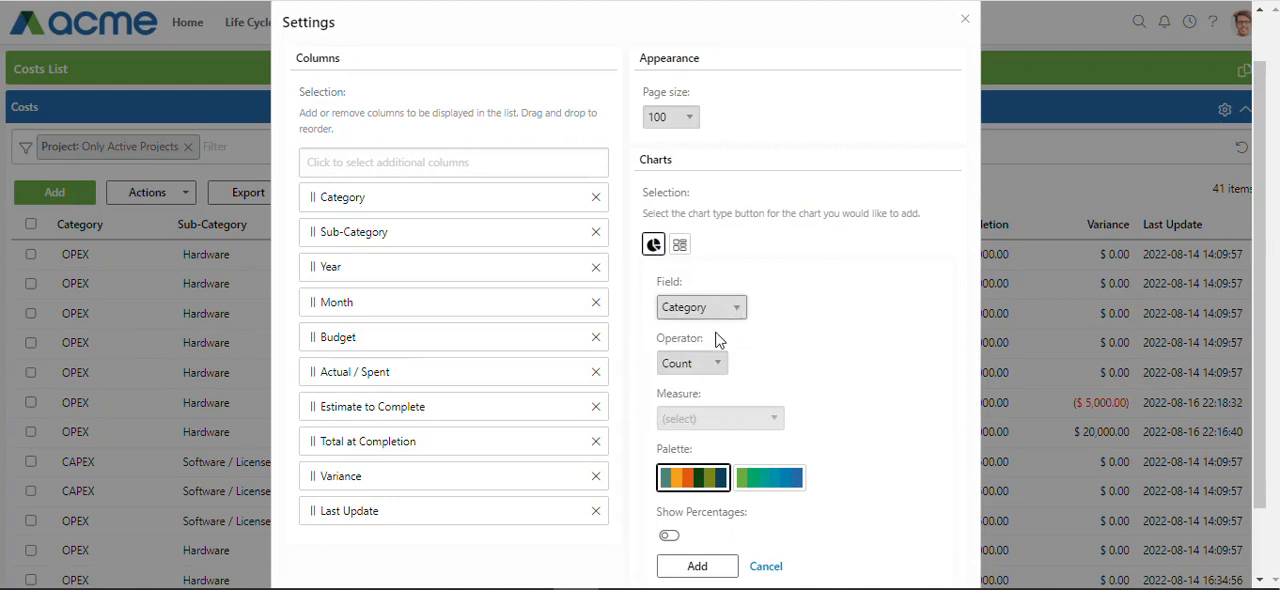
click(707, 366)
click(700, 416)
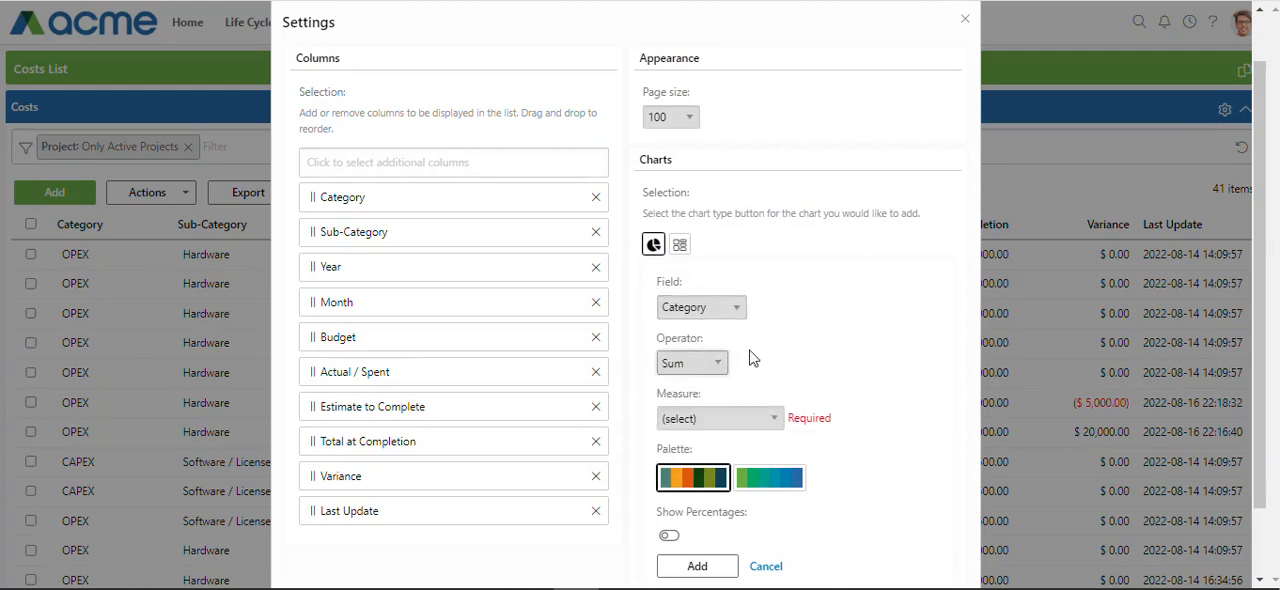
click(755, 424)
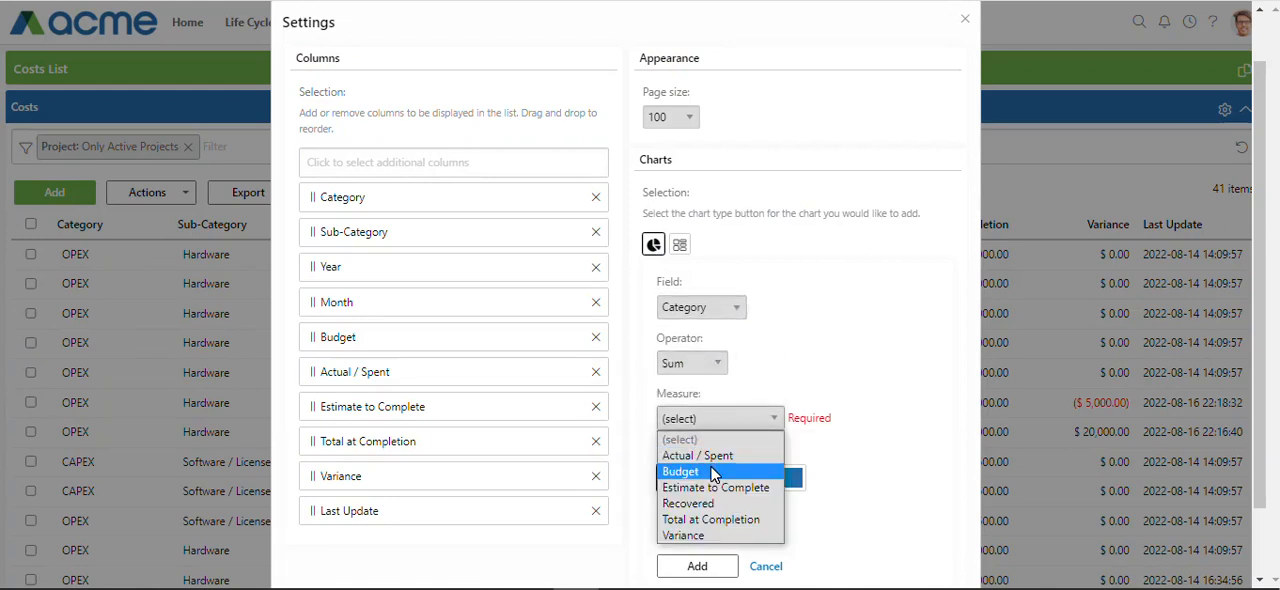
click(718, 470)
scroll(770, 420, down, 2)
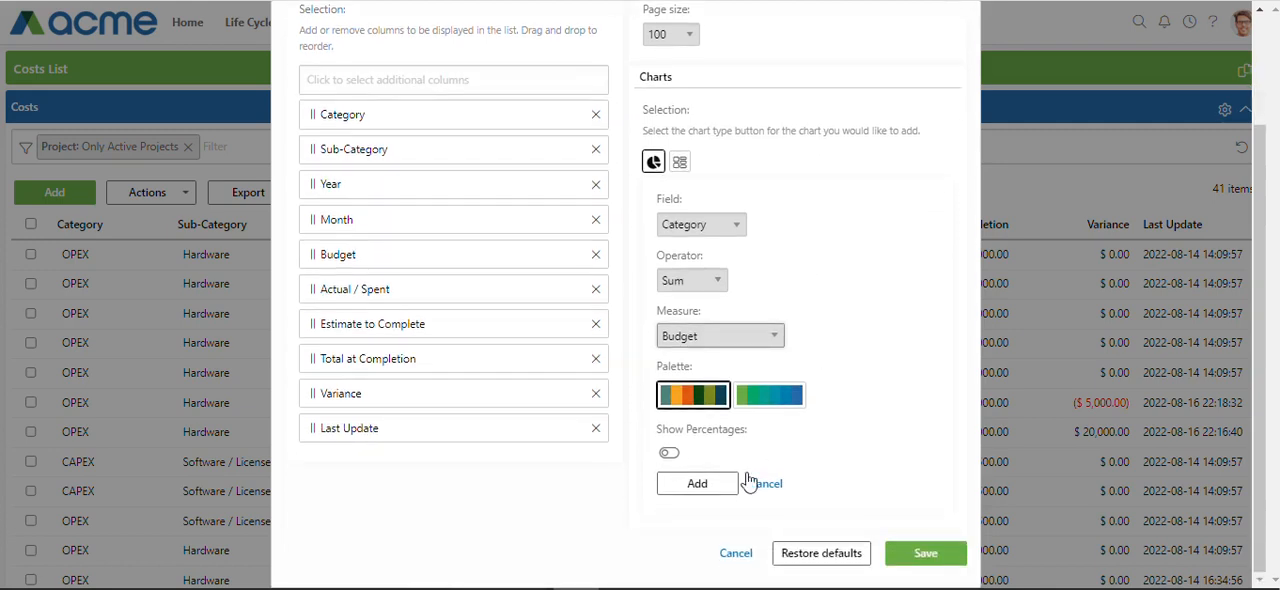
click(690, 484)
Add a second donut chart showing the Sum of Actual / Spent by Category, and save the Costs list settings
click(652, 266)
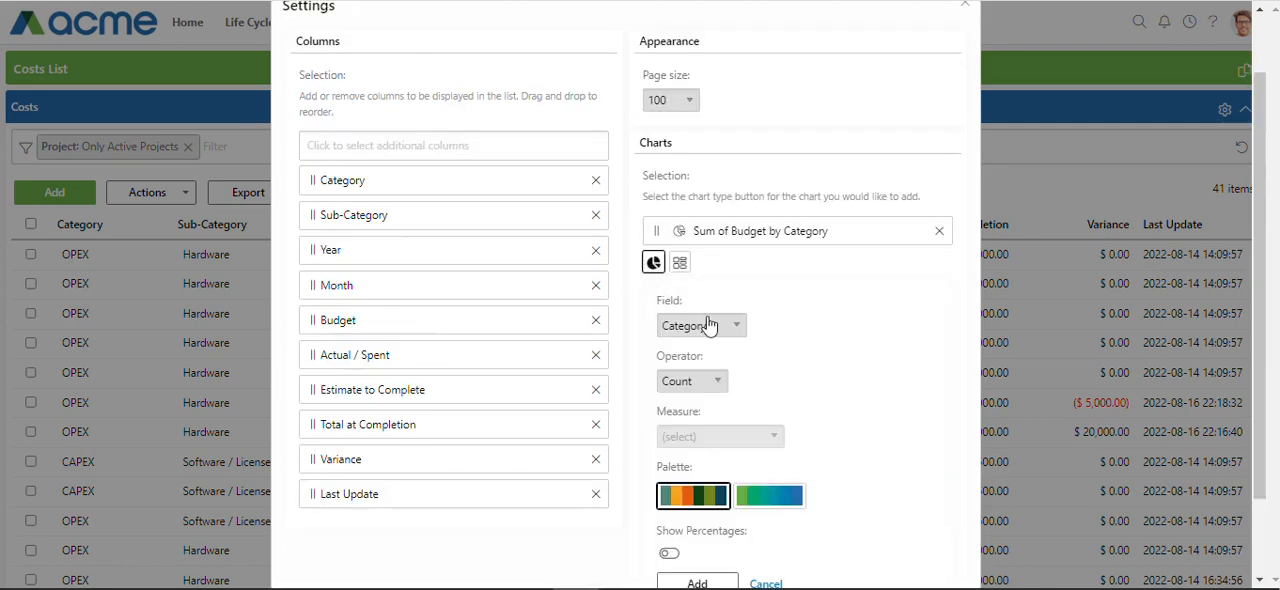
click(722, 330)
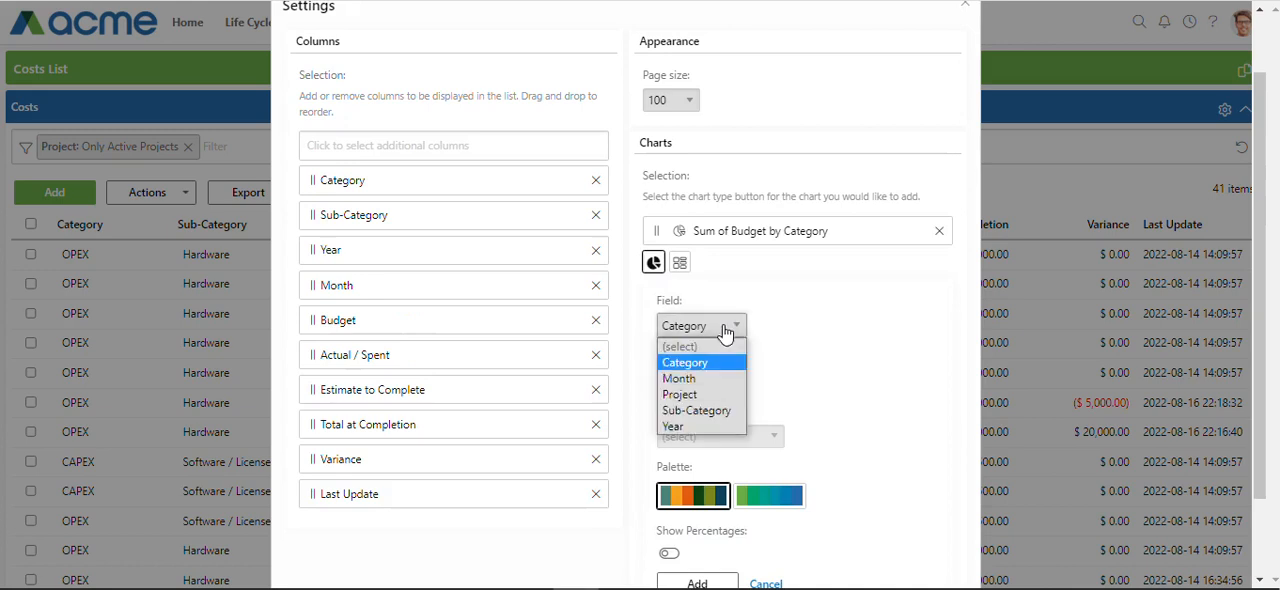
click(723, 331)
click(700, 385)
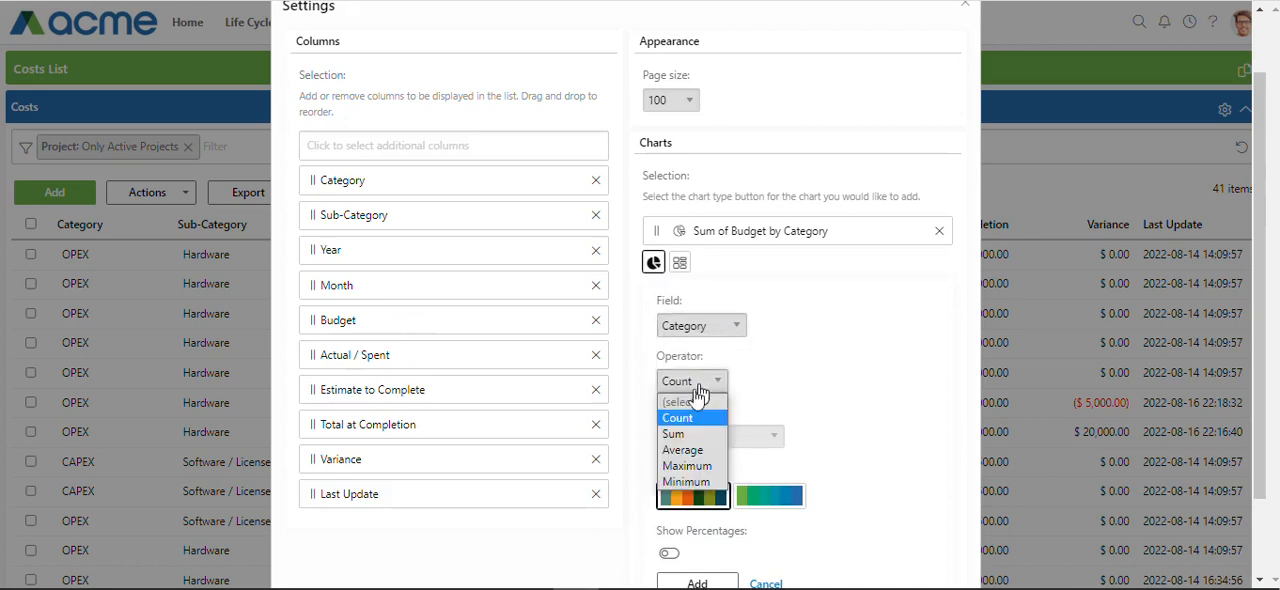
click(705, 428)
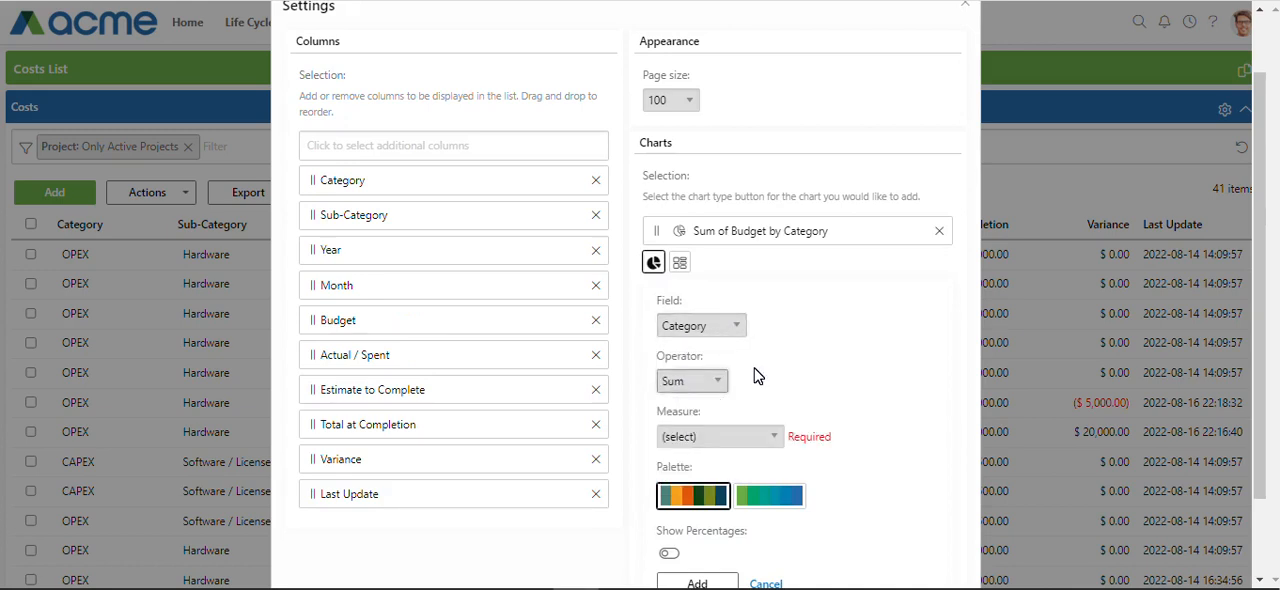
click(703, 437)
click(690, 473)
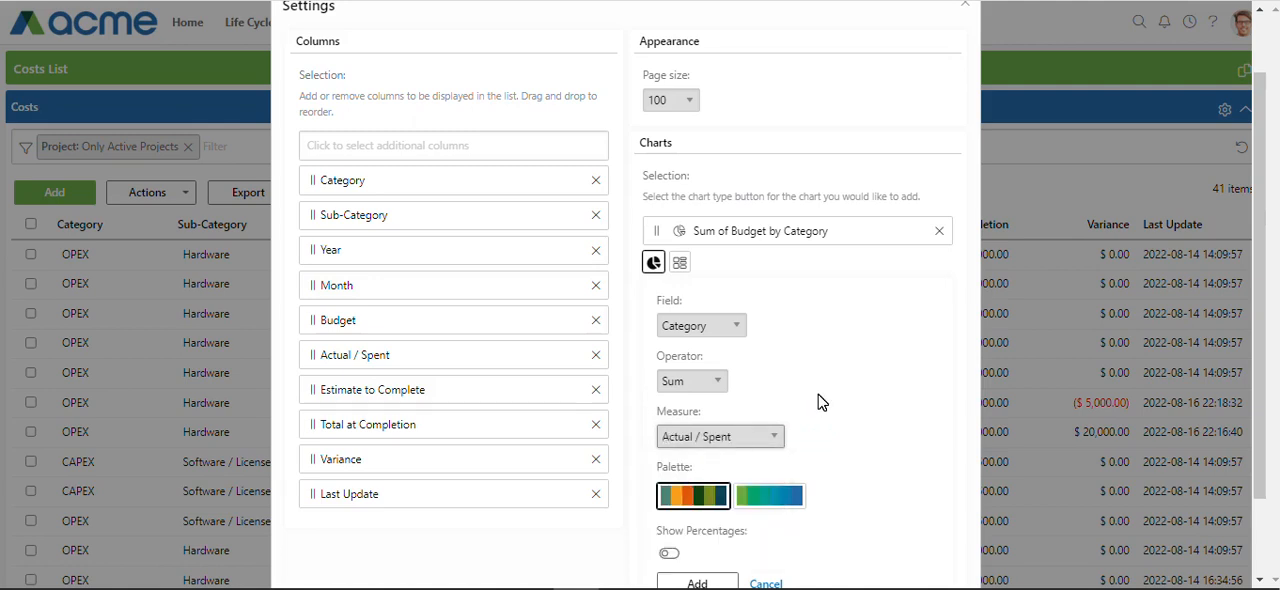
scroll(834, 394, down, 1)
click(697, 490)
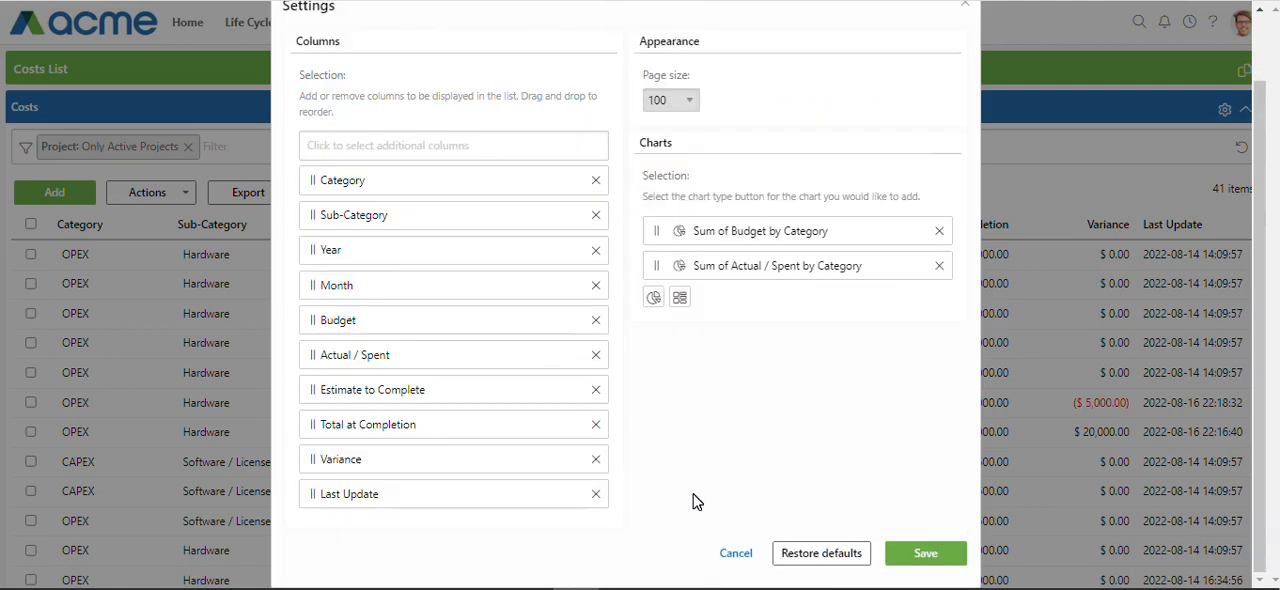
click(921, 558)
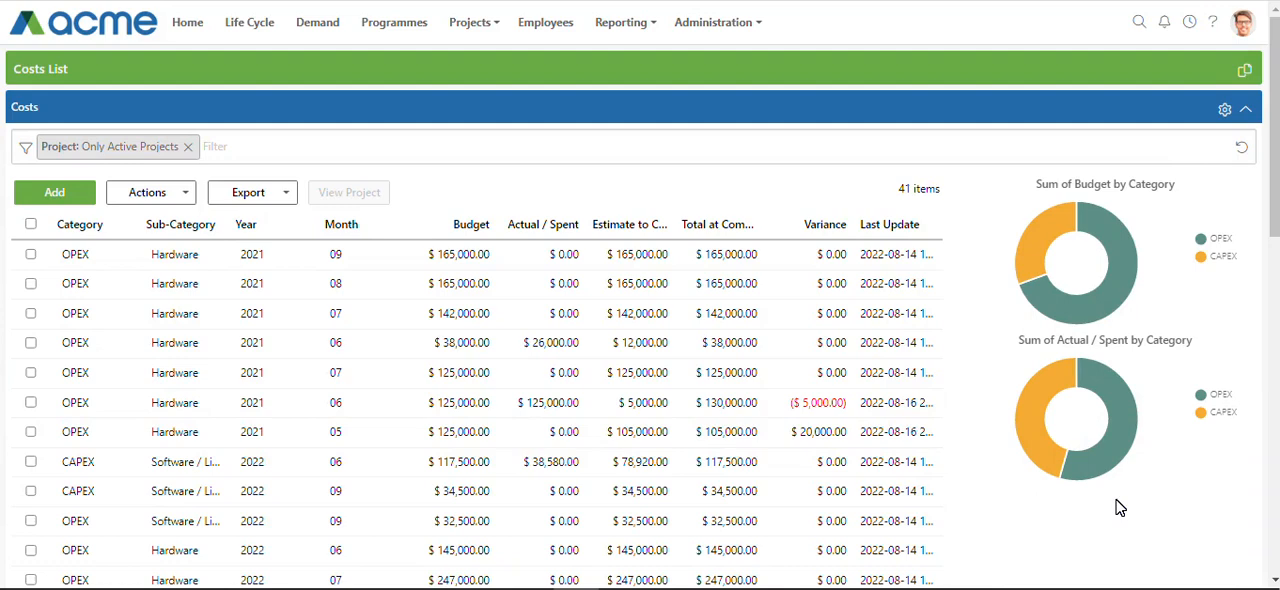
Filter the costs list and its charts to the Cost to Income Ratio project
mouse_move(1034, 245)
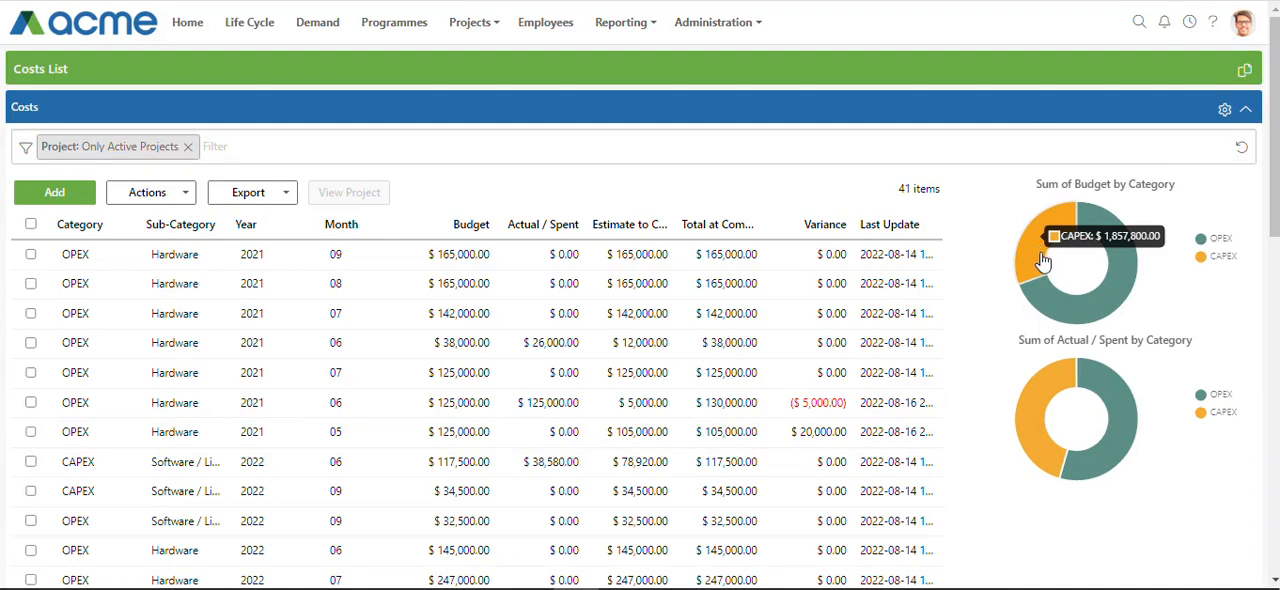
mouse_move(1035, 428)
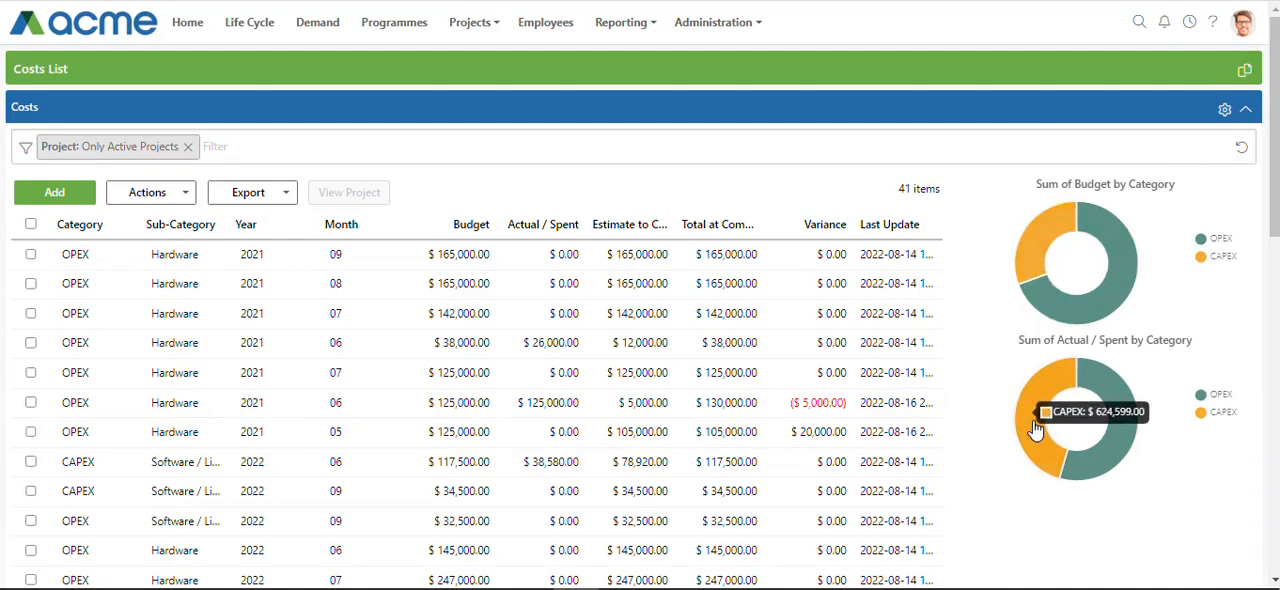
mouse_move(1122, 434)
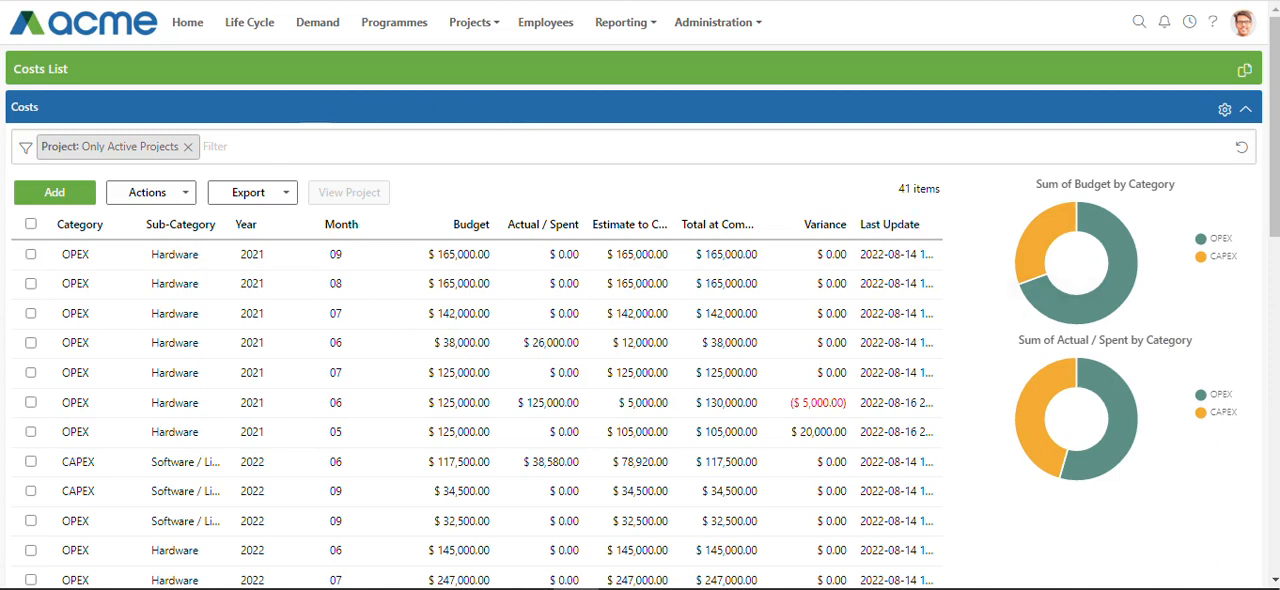
click(215, 146)
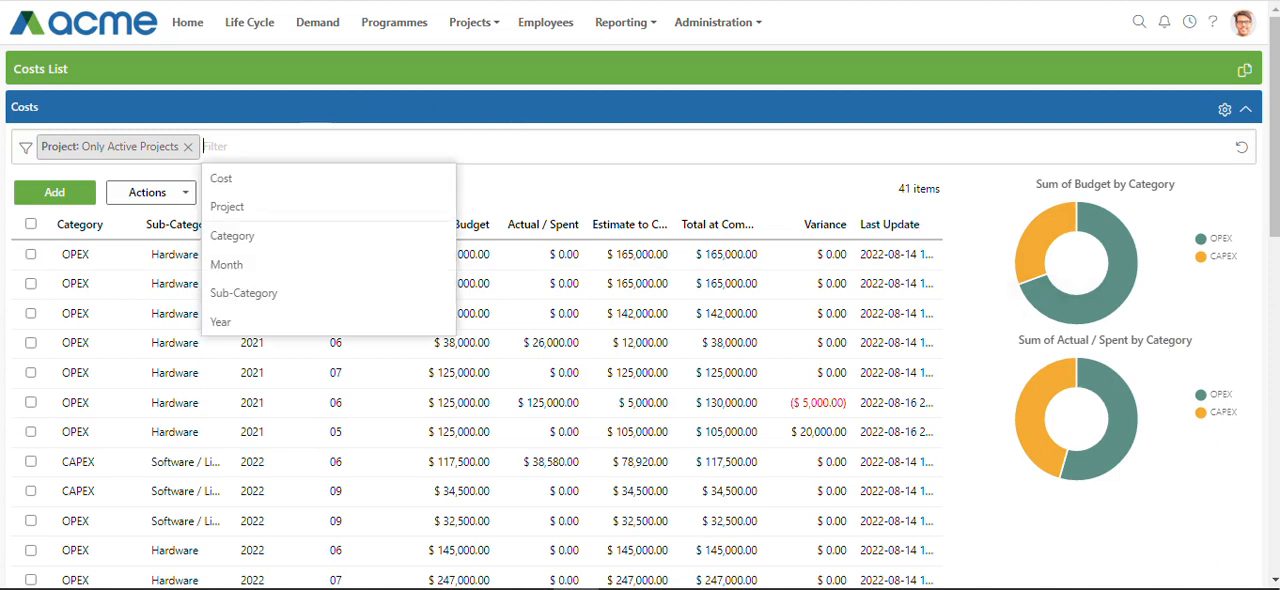
click(232, 207)
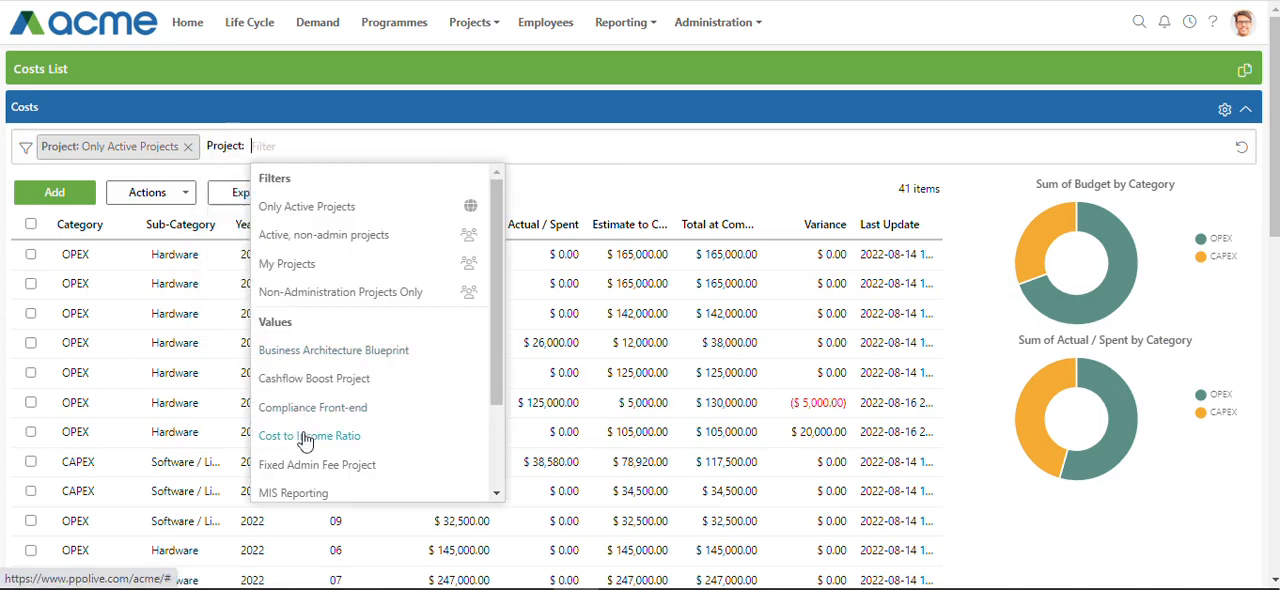
click(306, 435)
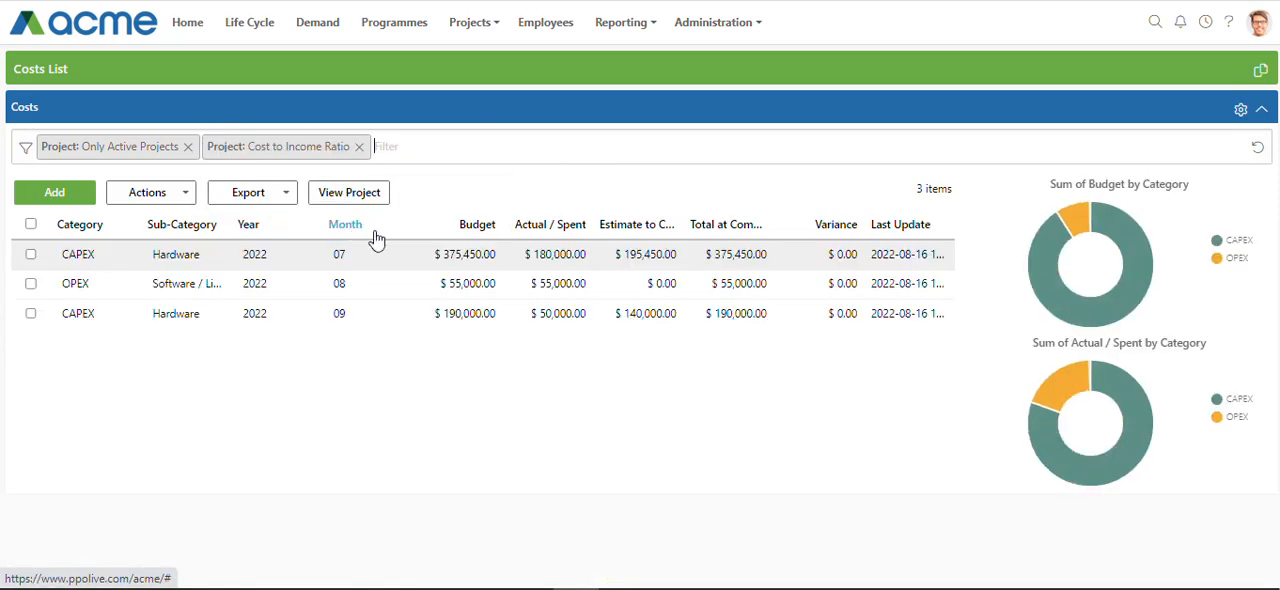